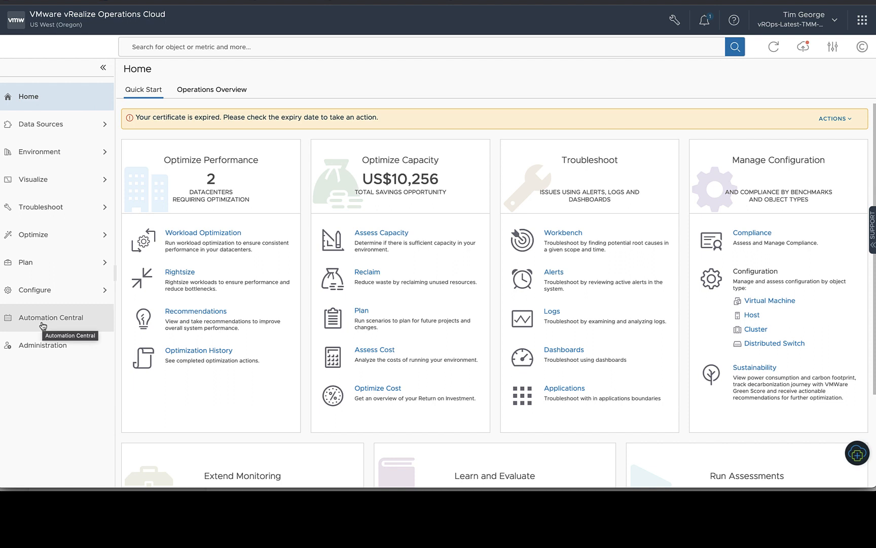
- Start a new job in Automation Central and set its action type to Additional Actions
left_click(43, 325)
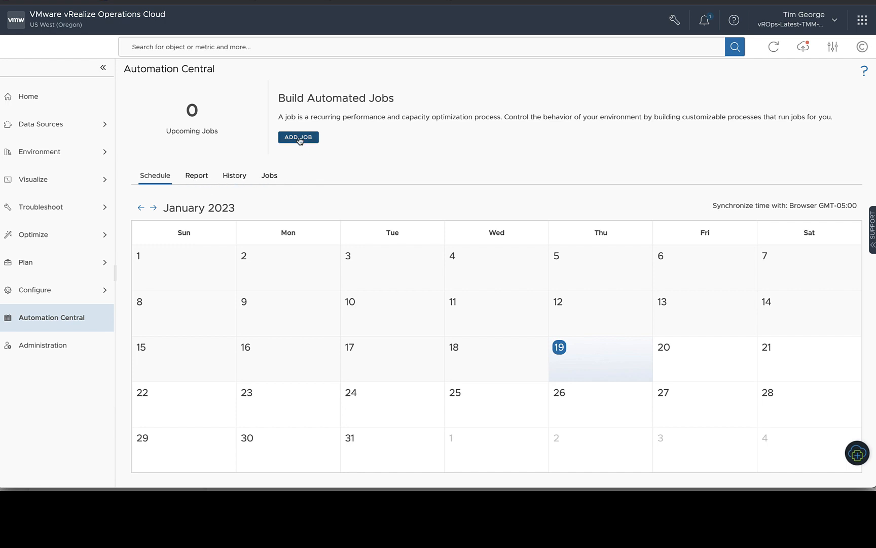
left_click(298, 137)
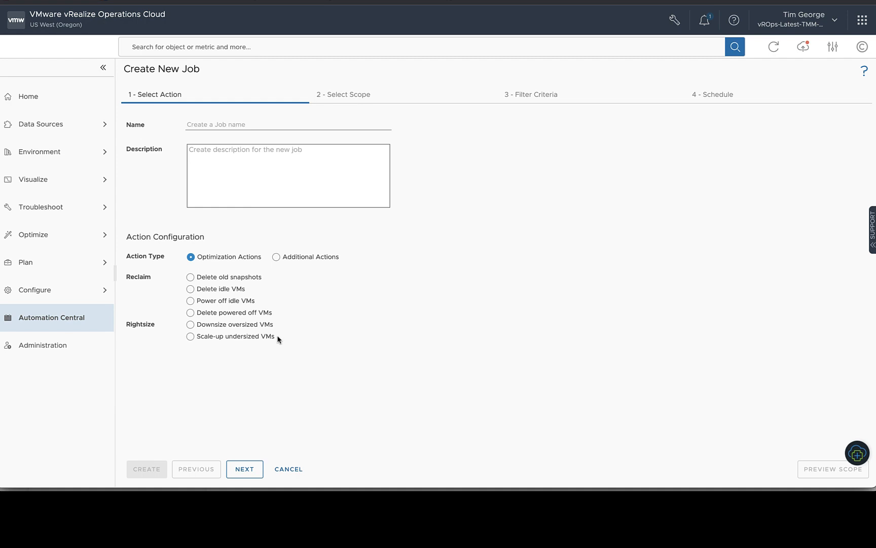
left_click(276, 258)
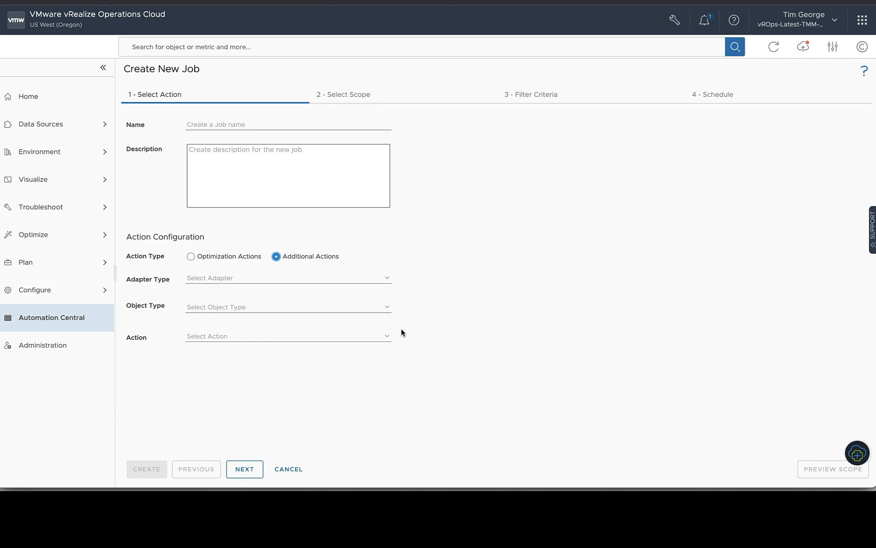
- Choose the vCenter adapter with the Virtual Machine object type and review the available actions and object types
left_click(388, 280)
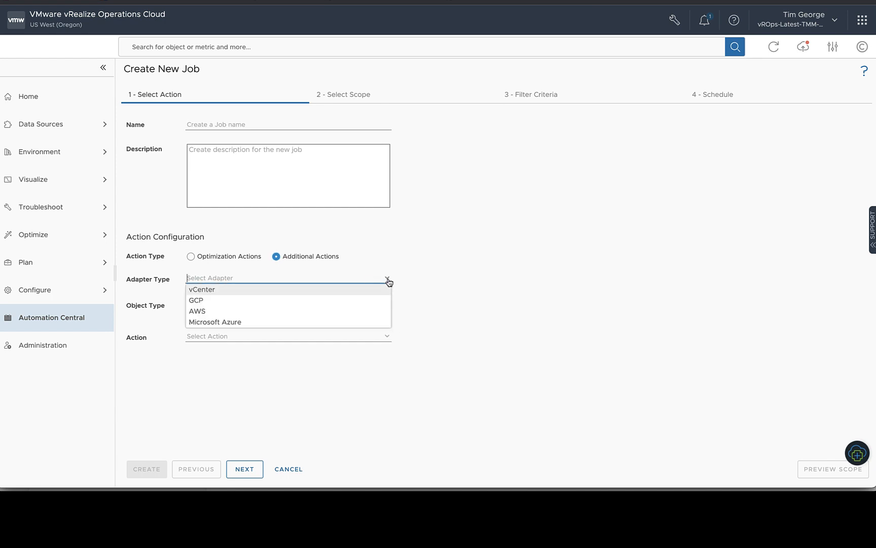
left_click(359, 291)
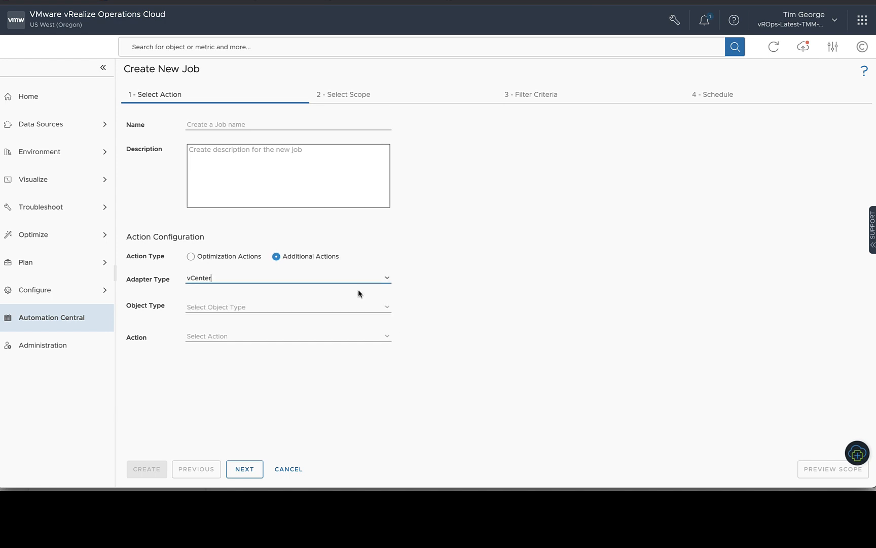
left_click(388, 309)
left_click(337, 320)
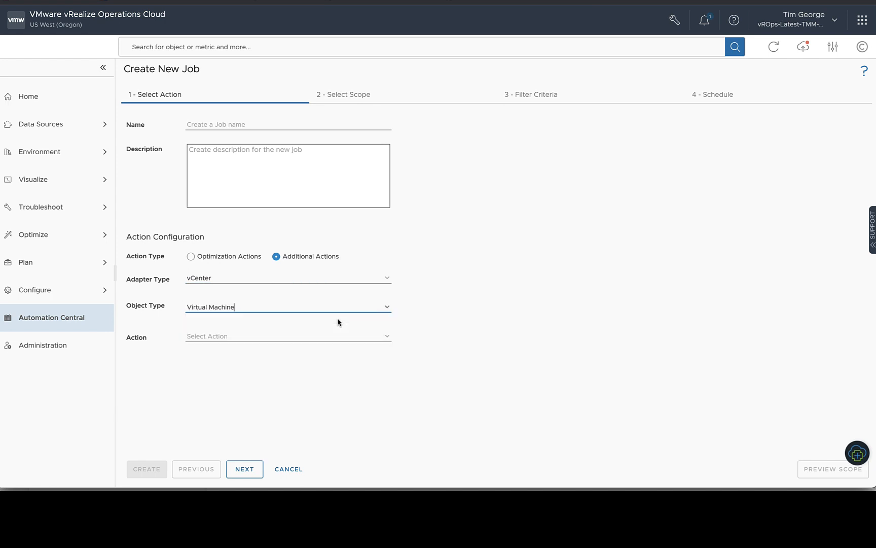
left_click(386, 338)
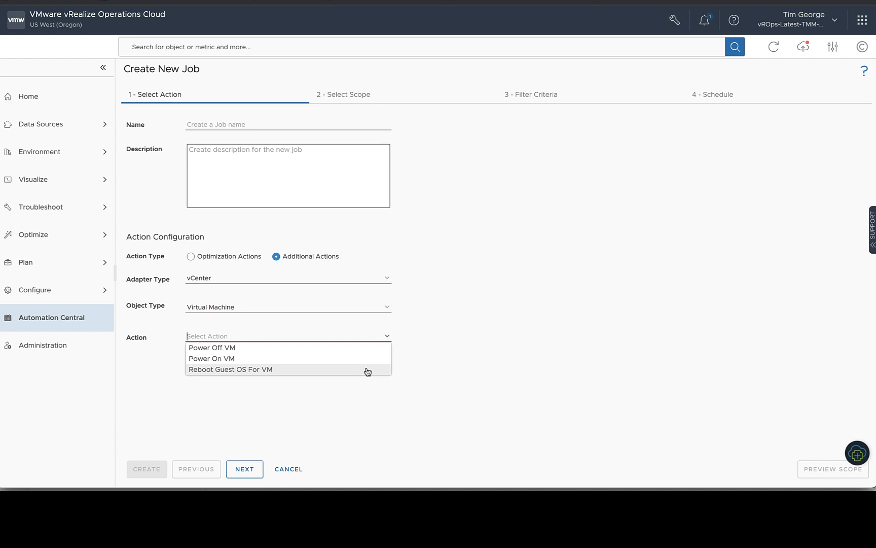
left_click(431, 296)
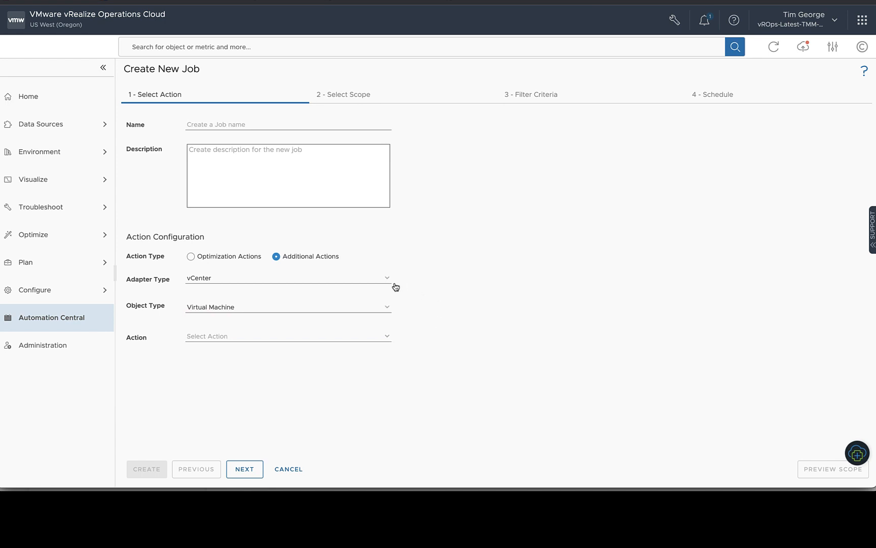
left_click(388, 308)
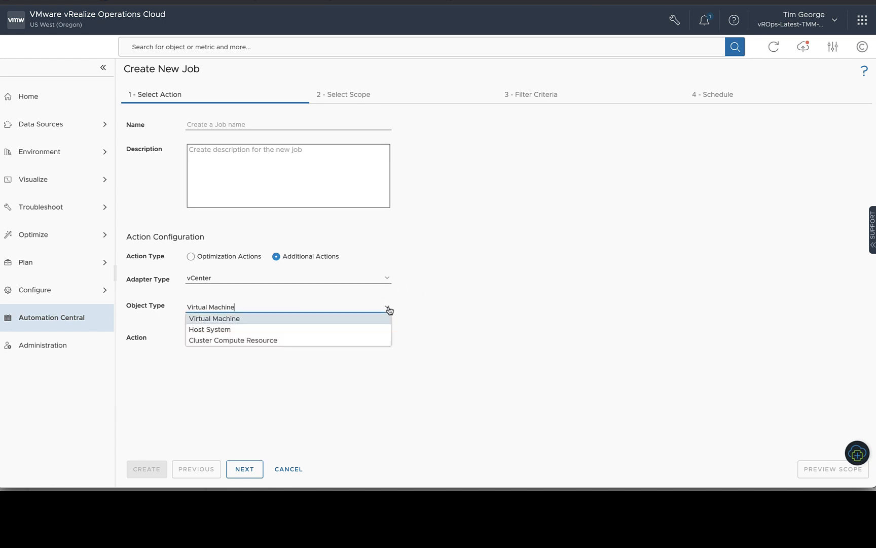
- Set the adapter type to AWS, the object type to EC2 Instance and the action to Reboot EC2 Instance
left_click(387, 279)
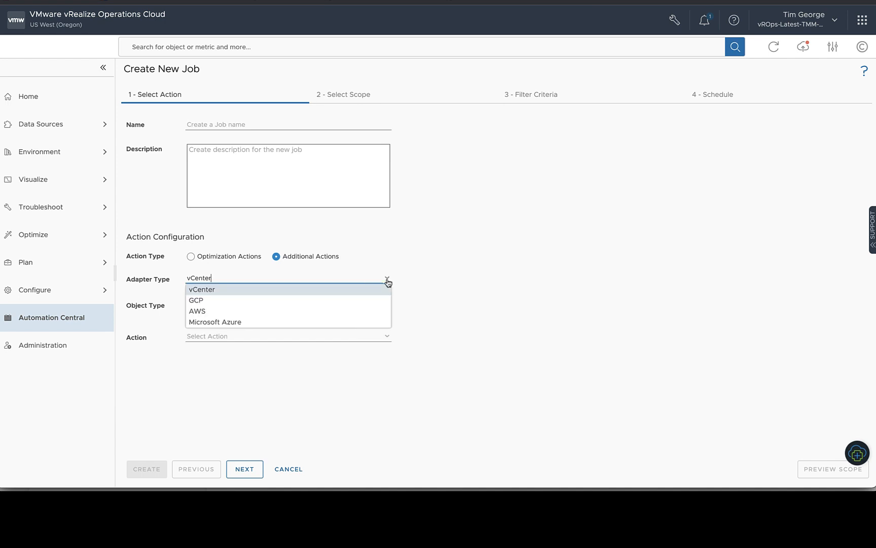
left_click(310, 311)
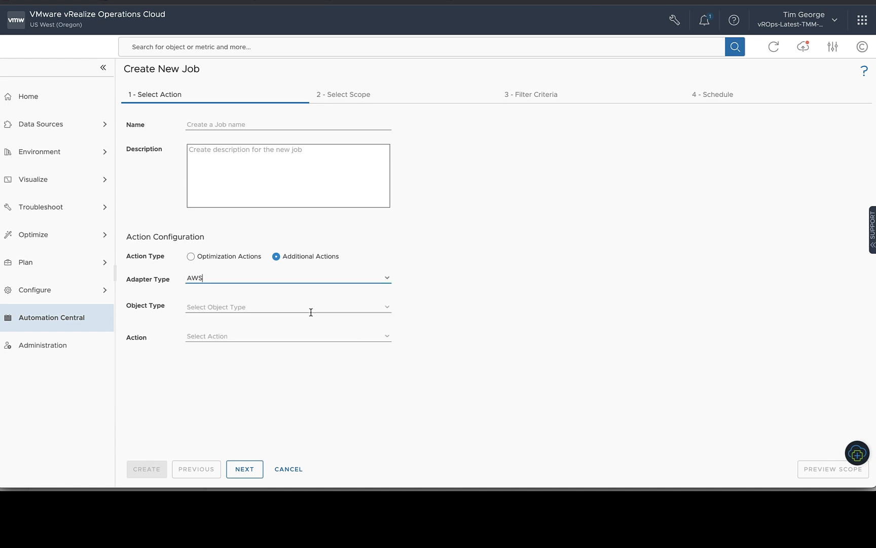
left_click(388, 308)
left_click(364, 320)
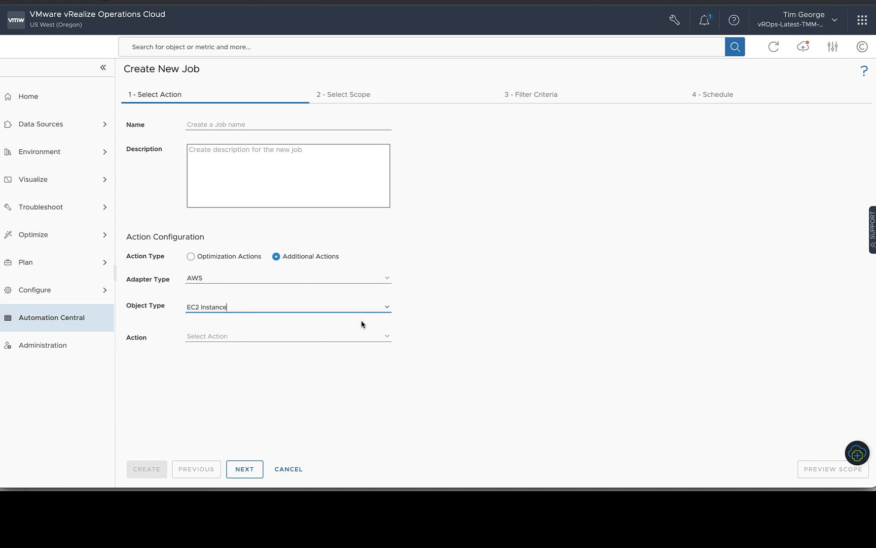
left_click(388, 337)
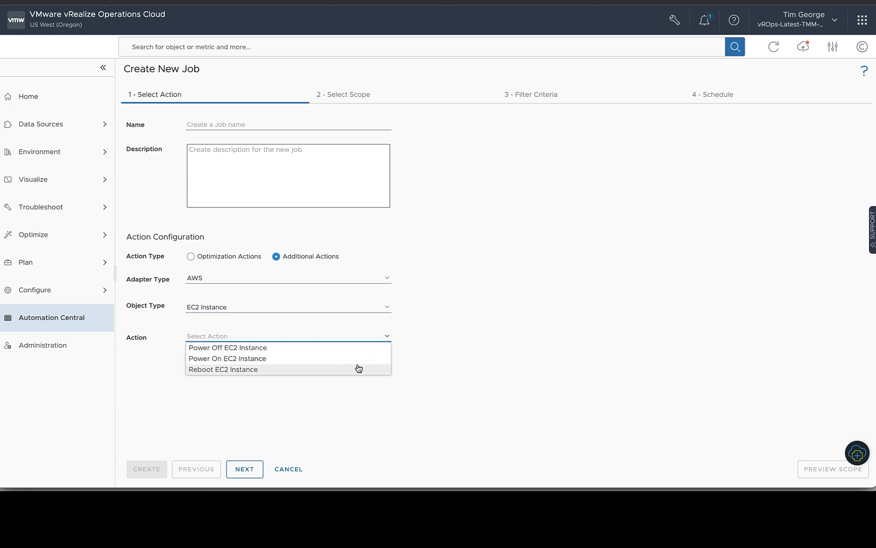
left_click(357, 369)
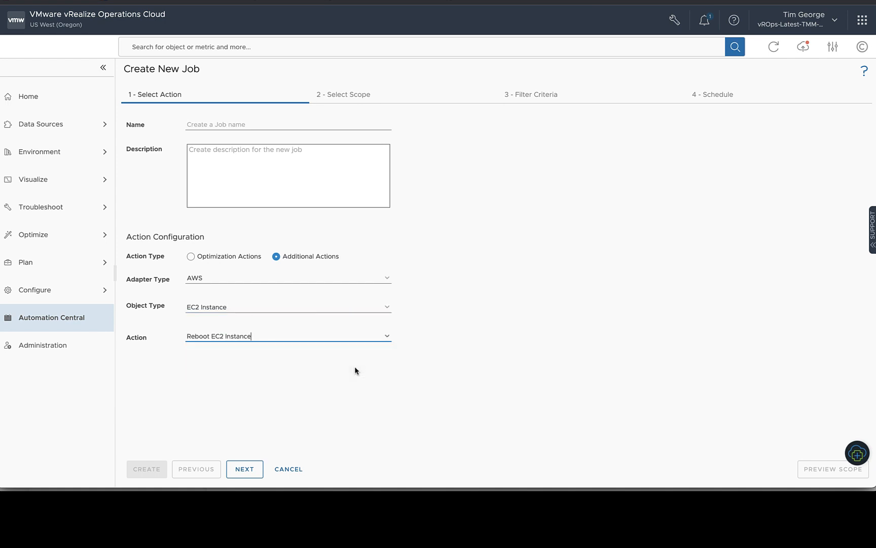
- Name the job "test" and proceed to the scope selection
left_click(225, 124)
type("test")
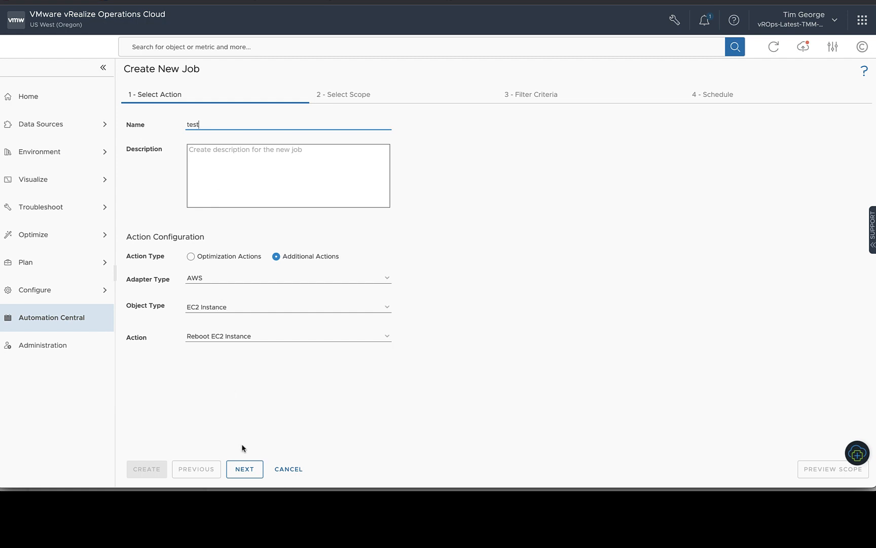
left_click(242, 469)
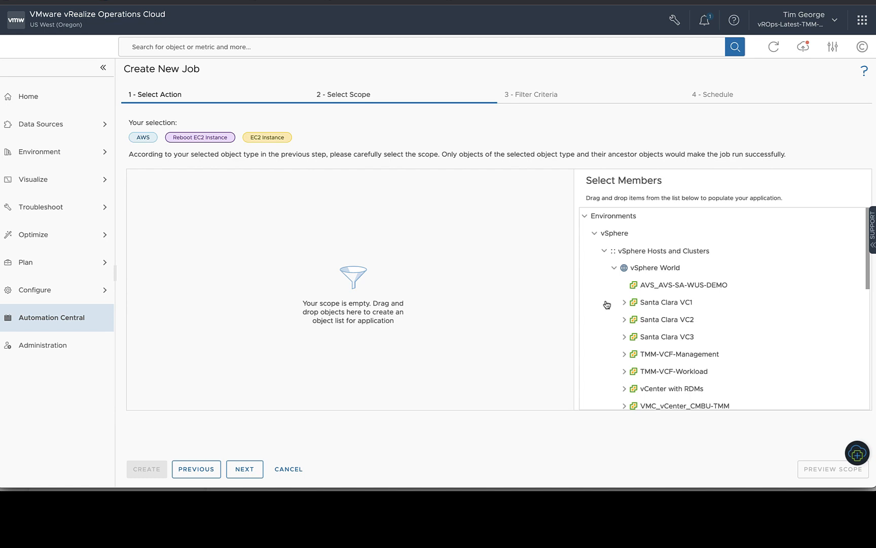
- Add the US East (Ohio) region from the AWS environment to the job scope
scroll(607, 304, "down", 3)
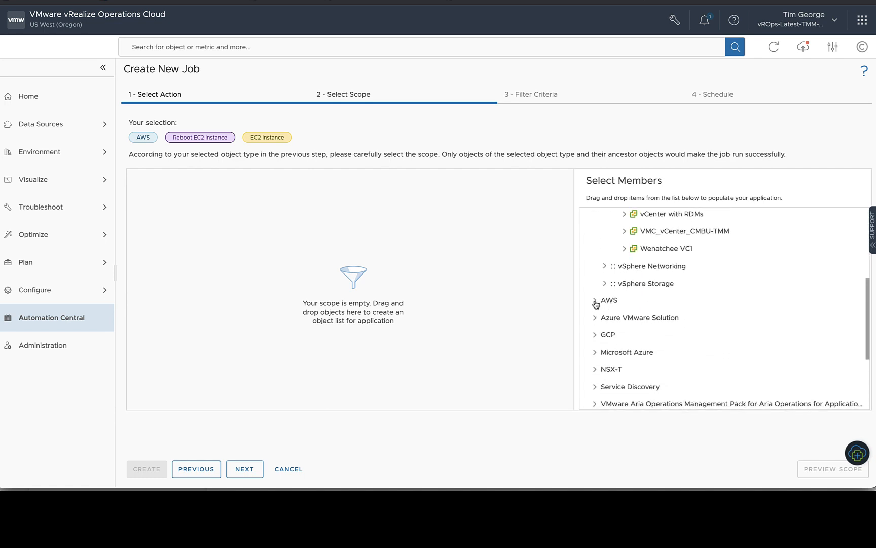
left_click(596, 303)
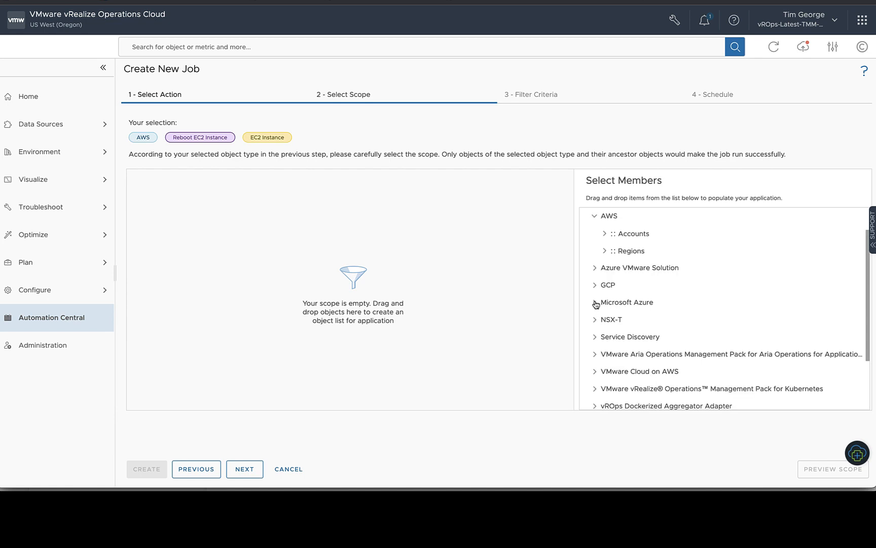
left_click(605, 235)
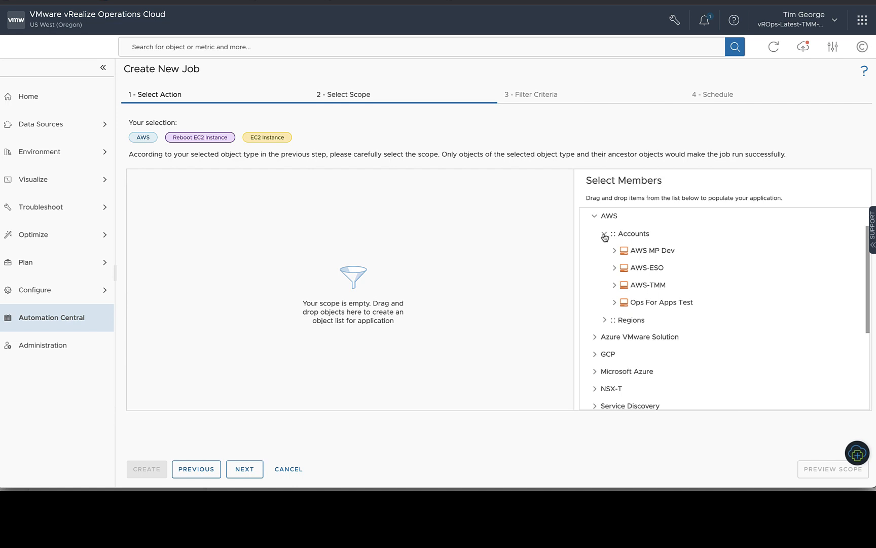
left_click(606, 235)
left_click(604, 253)
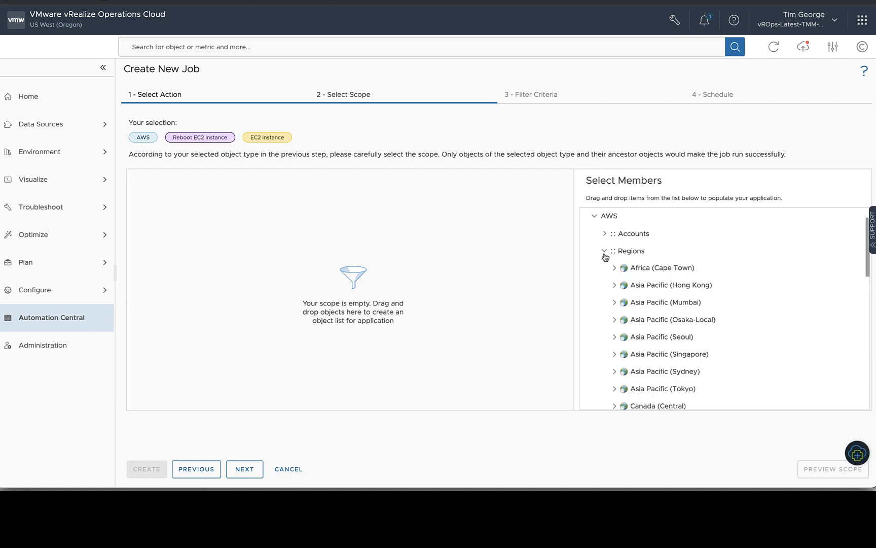
scroll(659, 327, "down", 5)
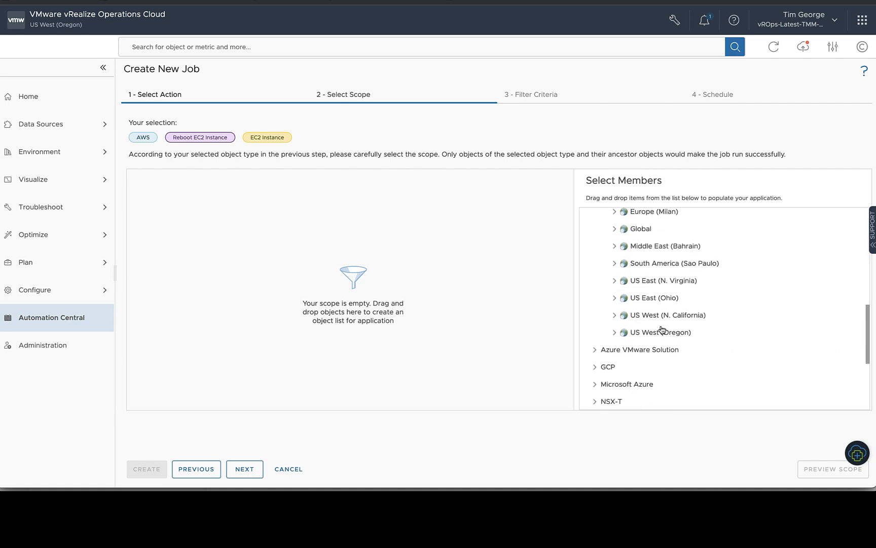
left_click_drag(654, 300, 309, 242)
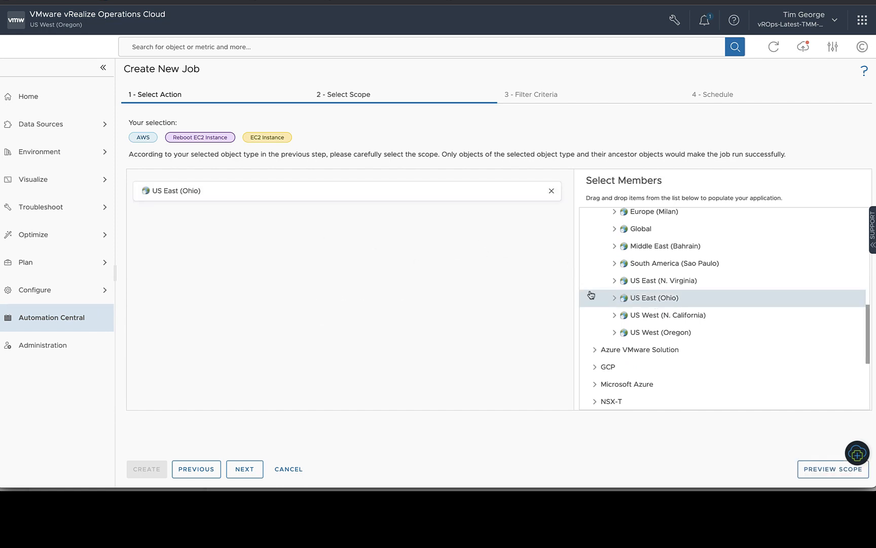
- Add the business application Application-263b97d3-92aa-48b5-8229-7af5b6cce1c0 to the job scope
scroll(591, 295, "up", 5)
left_click(595, 251)
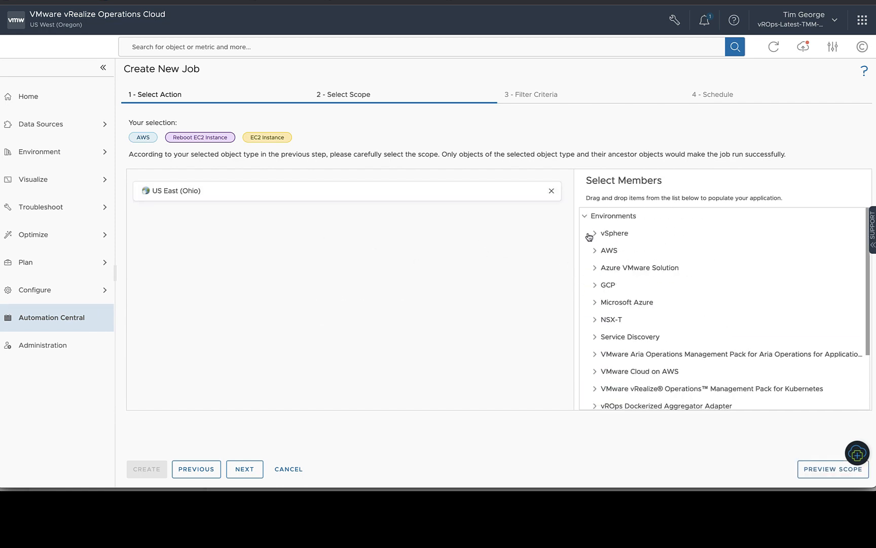
left_click(584, 217)
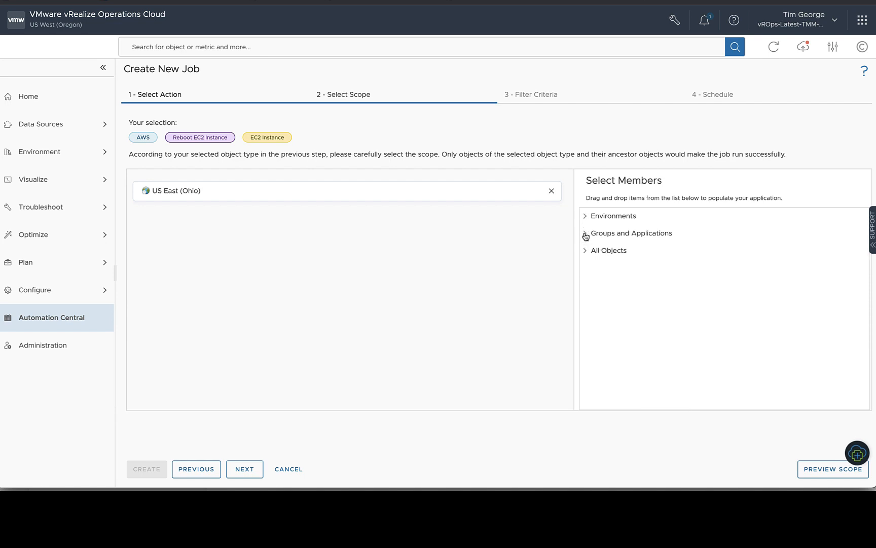
left_click(585, 235)
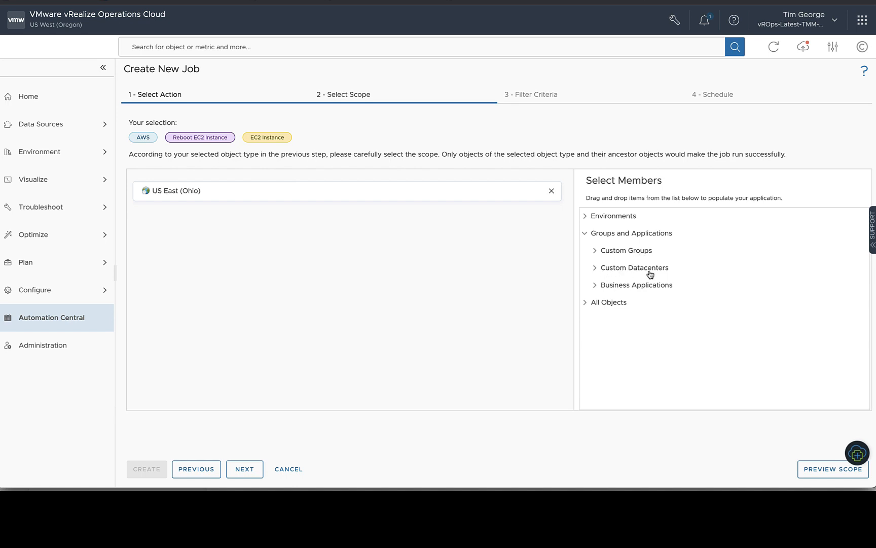
left_click(595, 286)
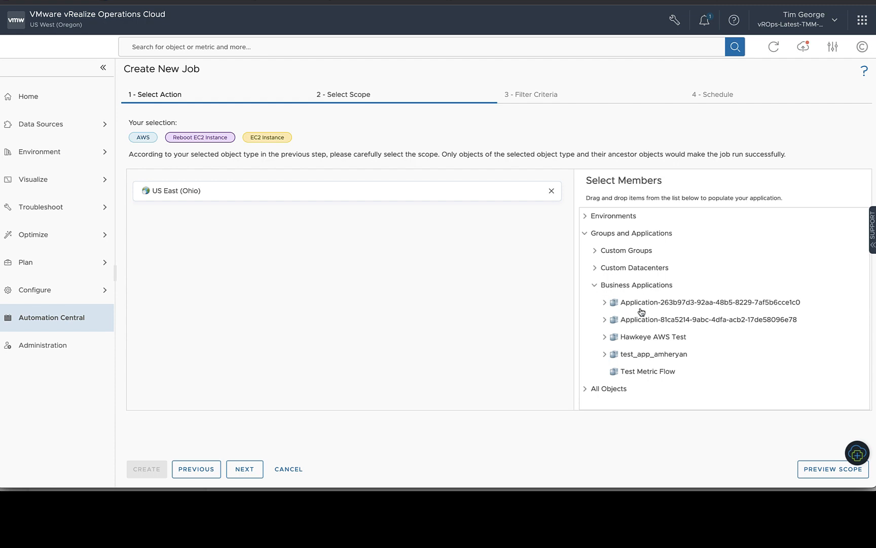
left_click_drag(651, 310, 217, 231)
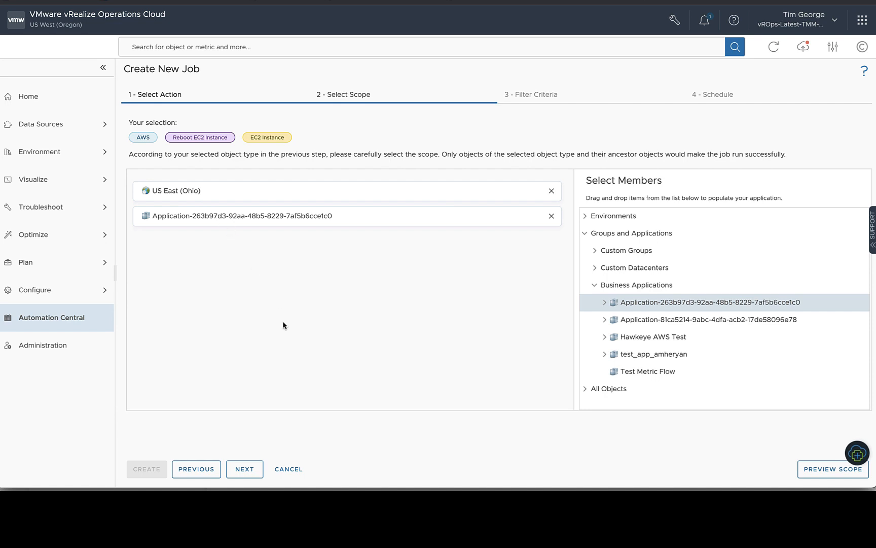
- Proceed to the filter criteria and add a condition that the EC2 instance's object name contains "mcm"
left_click(243, 471)
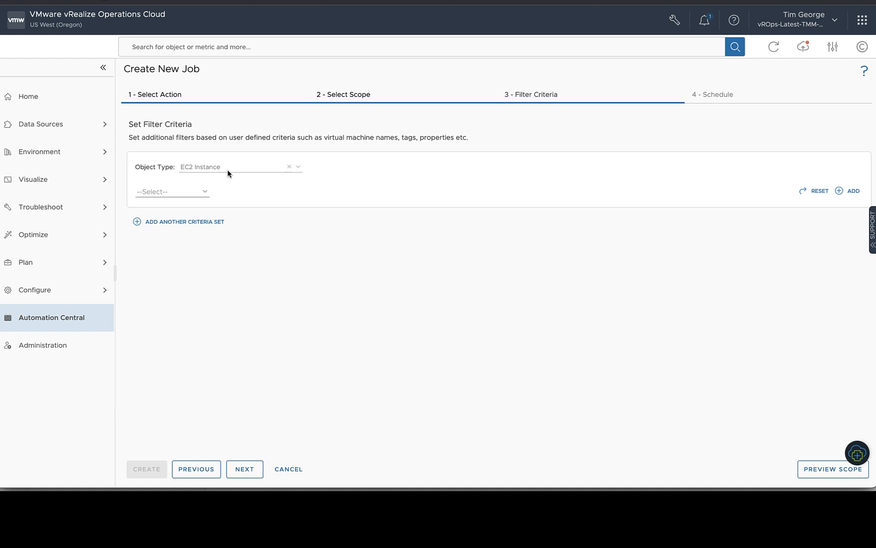
left_click(206, 194)
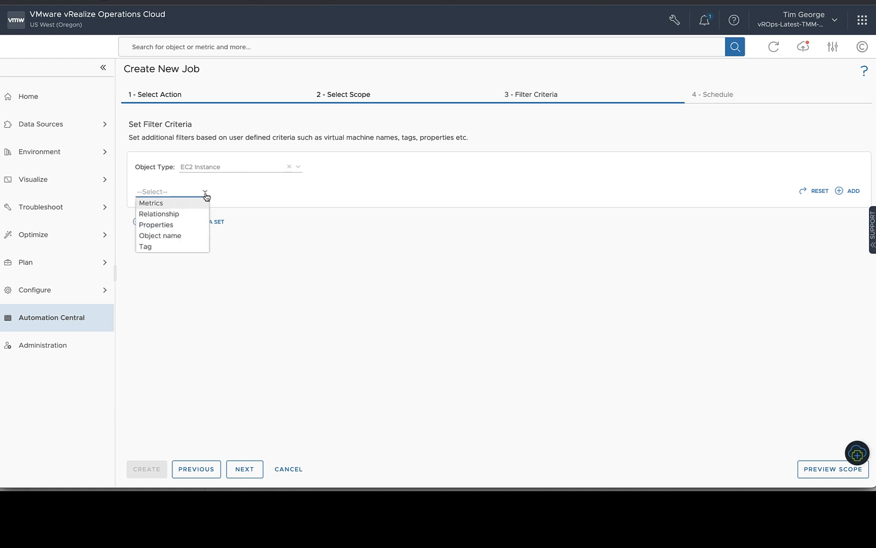
left_click(182, 236)
left_click(290, 194)
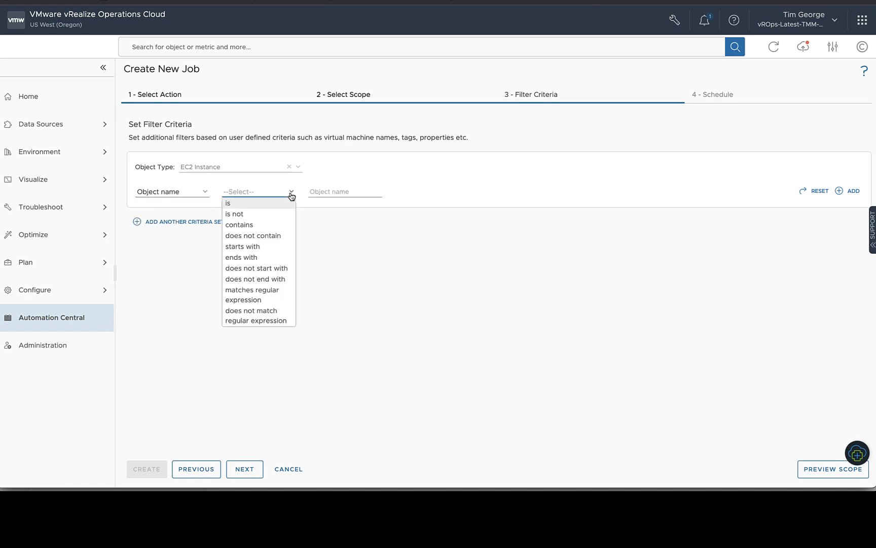
left_click(274, 226)
left_click(330, 193)
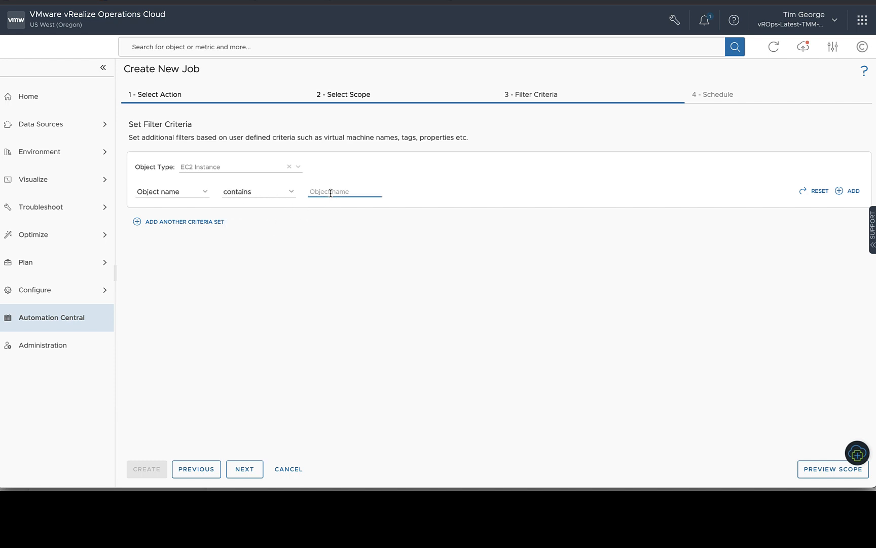
type("m")
key("BackSpace")
type("mcm")
left_click(275, 259)
- Add another criteria set for EC2 instances based on the Status metric StatusCheckFailed_System Average (Count)
left_click(149, 224)
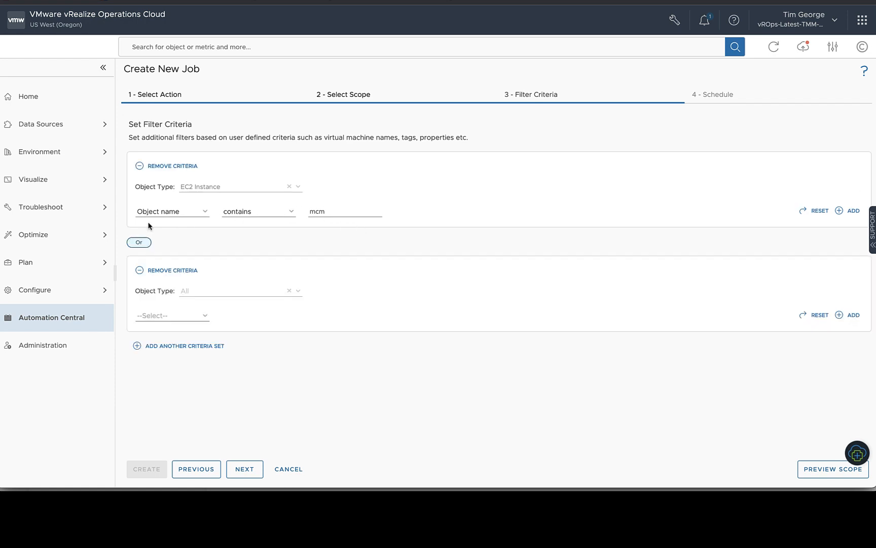
left_click(206, 317)
left_click(185, 327)
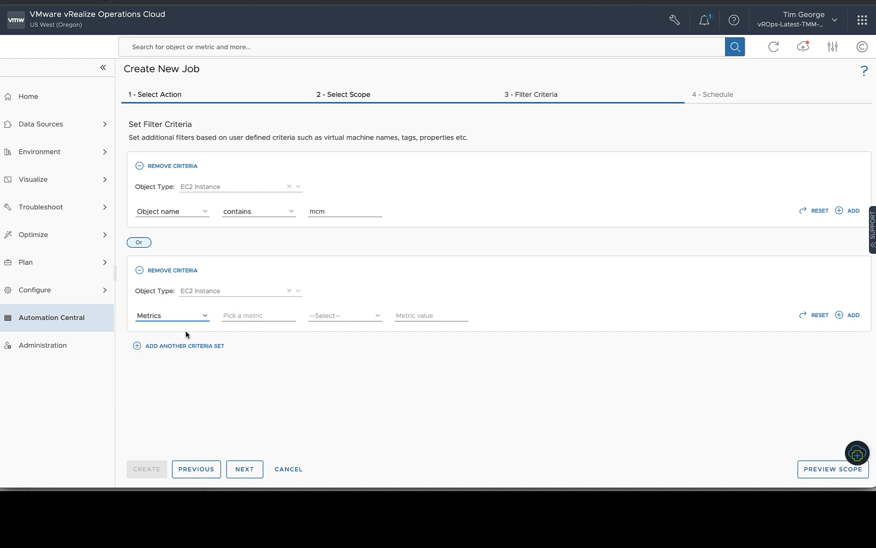
left_click(245, 317)
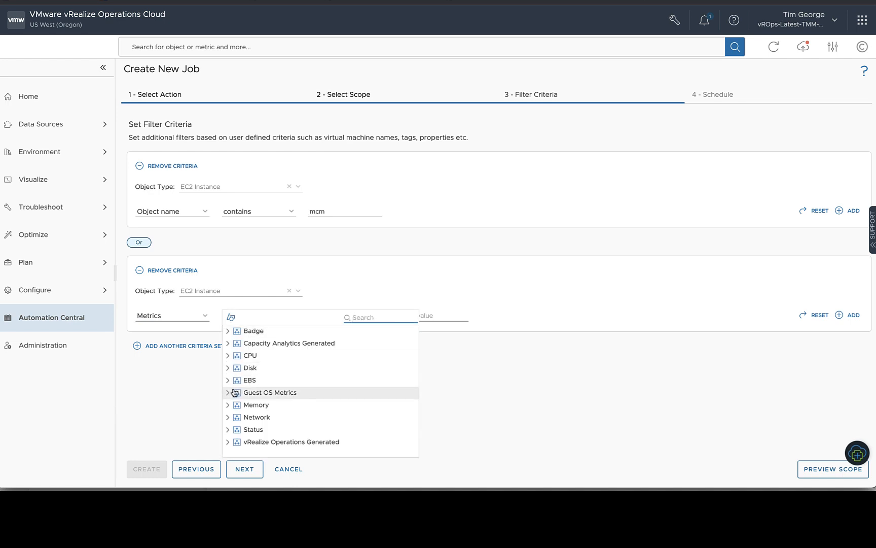
left_click(228, 430)
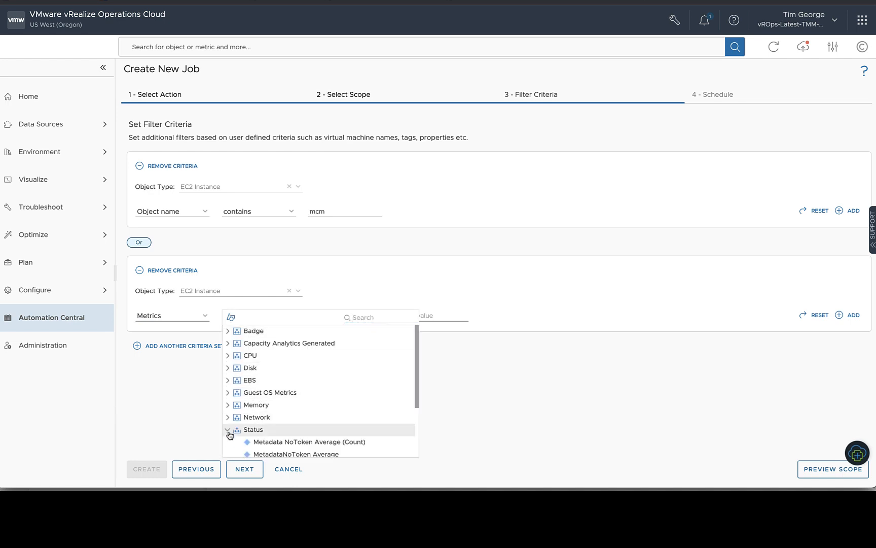
scroll(278, 401, "down", 1)
scroll(278, 401, "down", 3)
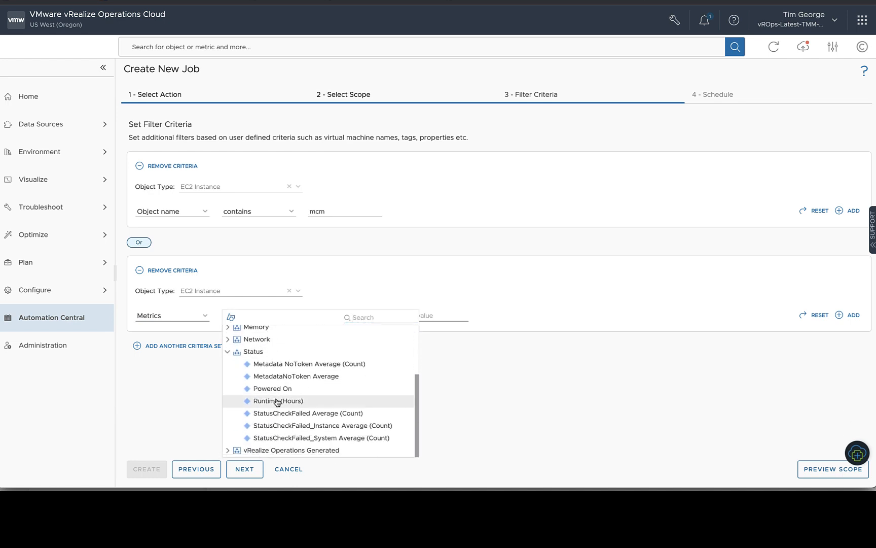
left_click(281, 440)
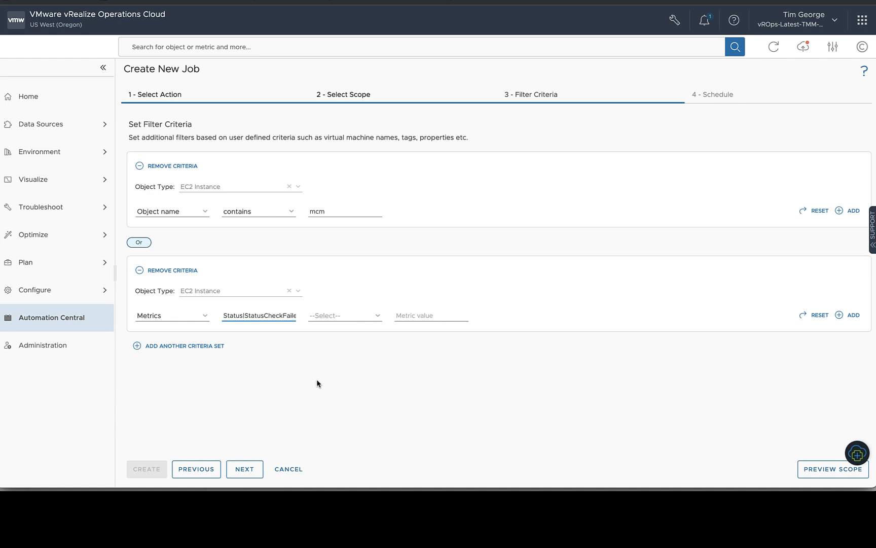
- Set the status check metric condition in the second criteria set to "is not" 0
left_click(376, 320)
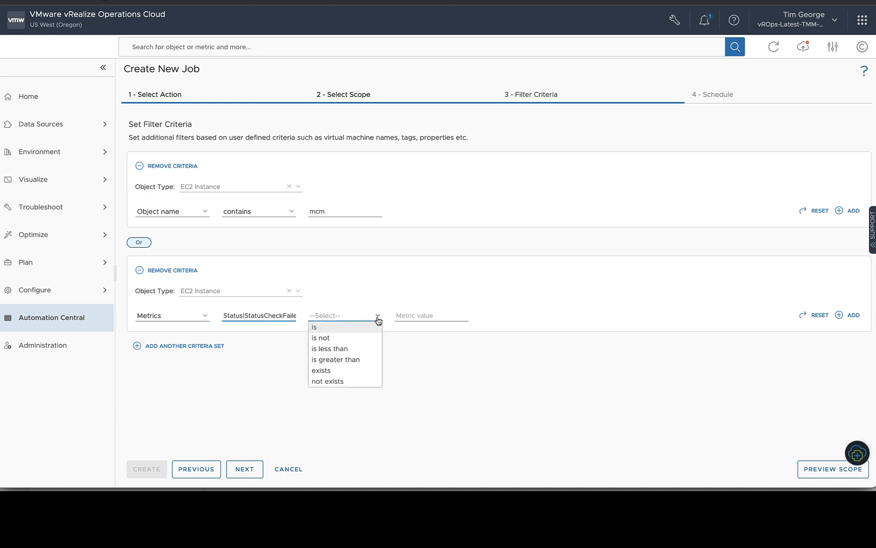
left_click(353, 338)
left_click(412, 314)
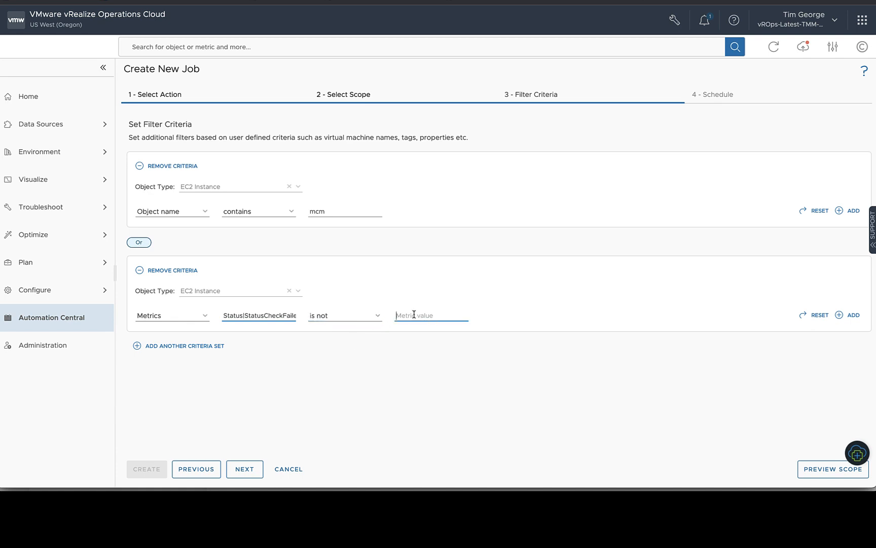
type("0")
left_click(421, 361)
- Preview the objects in the job's scope and proceed to the schedule settings
left_click(821, 470)
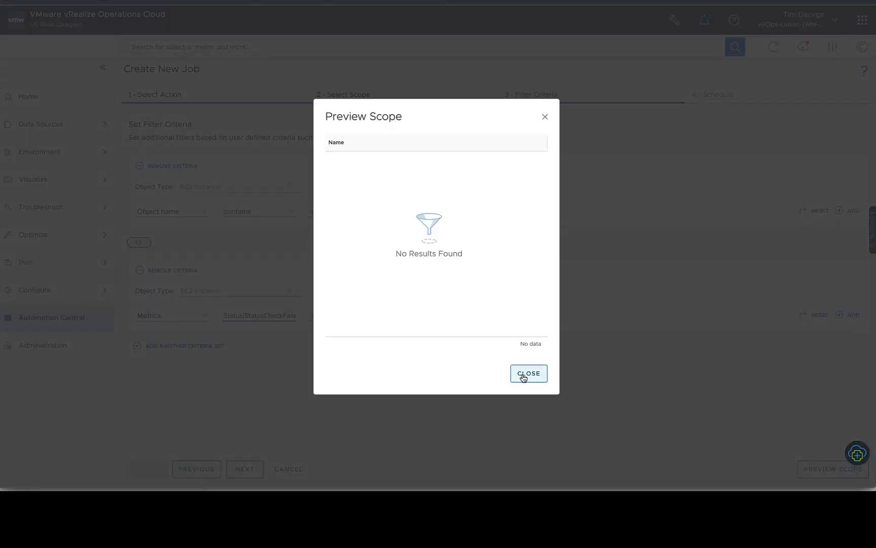
left_click(521, 376)
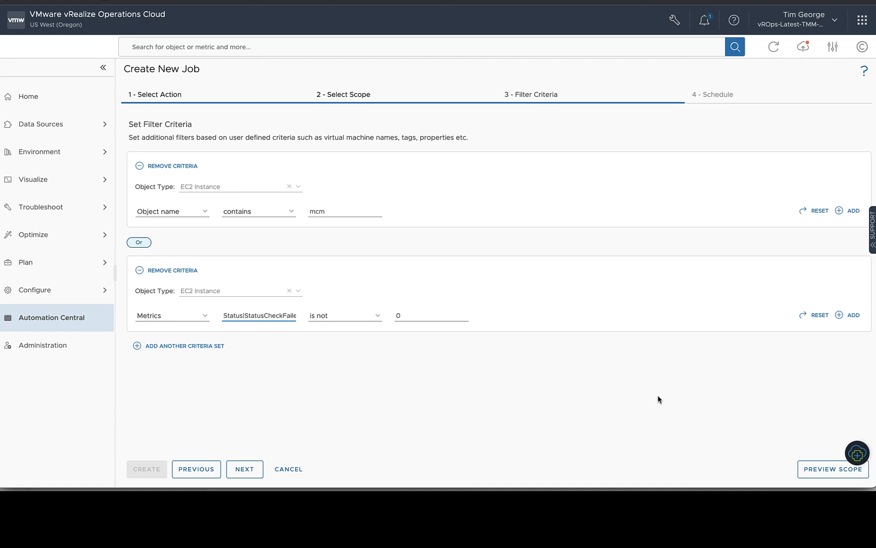
left_click(246, 469)
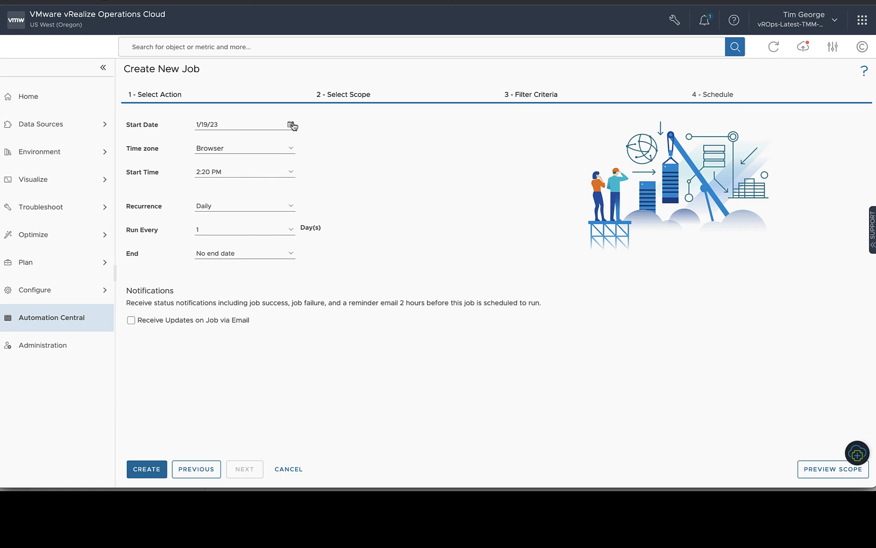
left_click(291, 150)
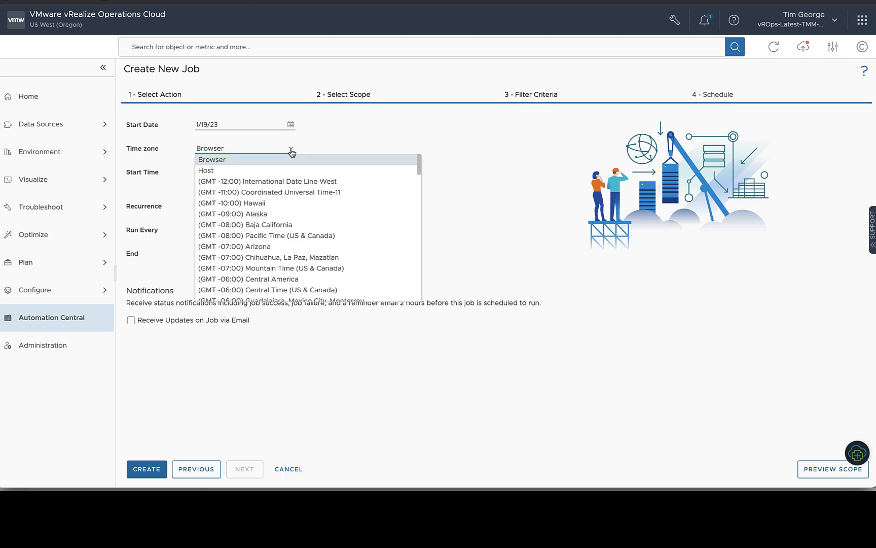
left_click(292, 151)
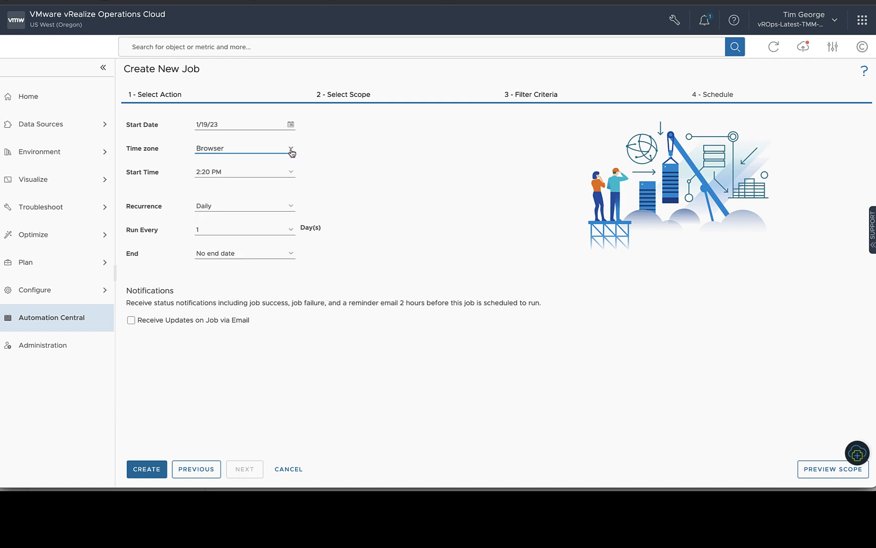
left_click(293, 175)
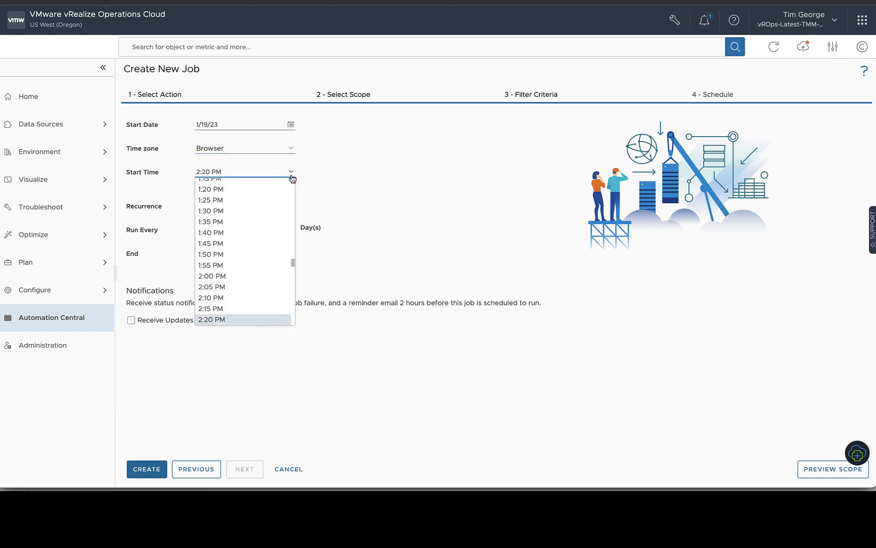
left_click(293, 175)
- Set the job to recur weekly, running every 3 weeks on Saturday only
left_click(292, 206)
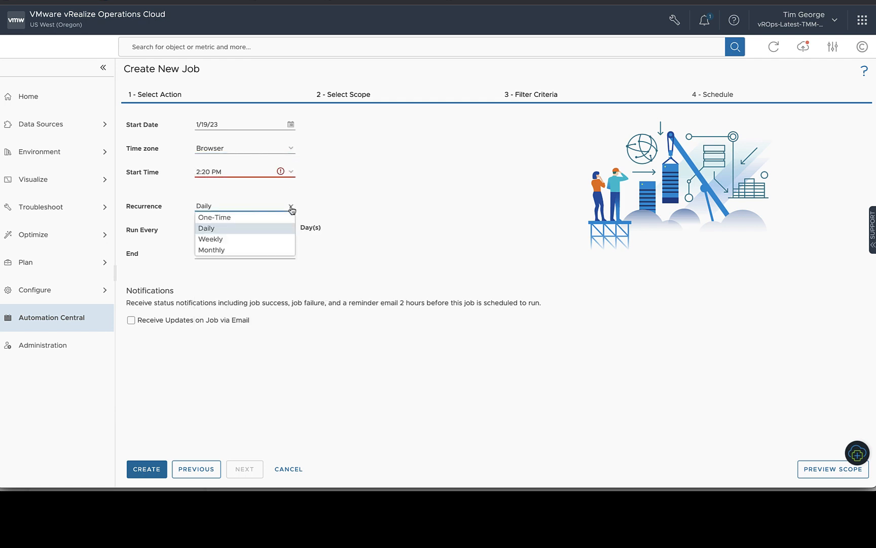
left_click(283, 239)
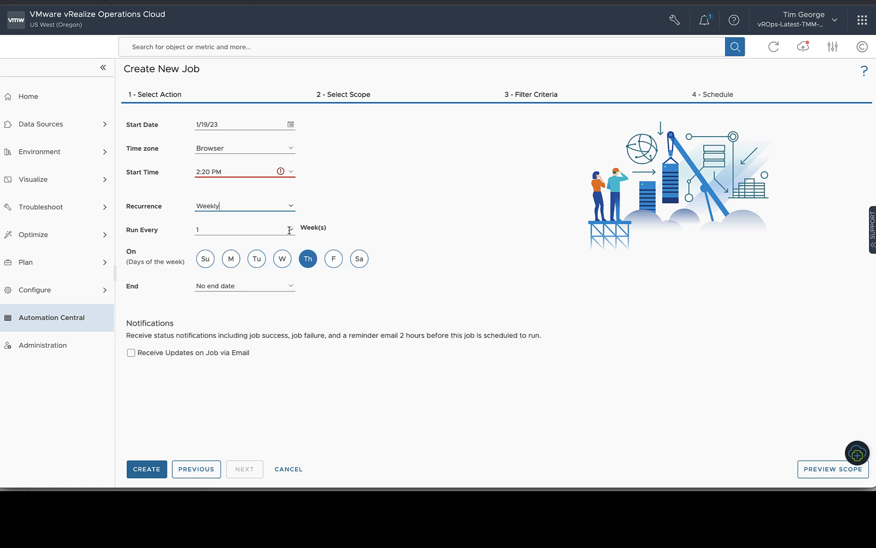
left_click(289, 231)
left_click(272, 259)
left_click(358, 261)
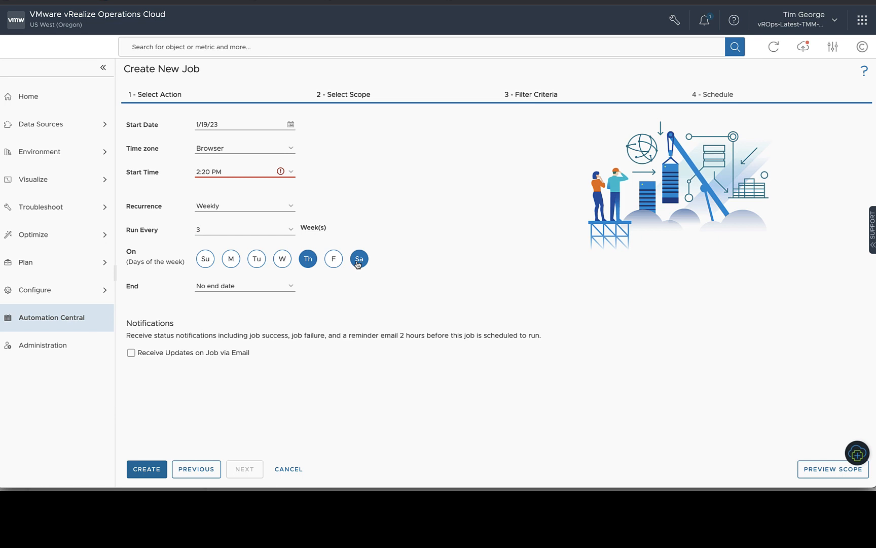
left_click(310, 262)
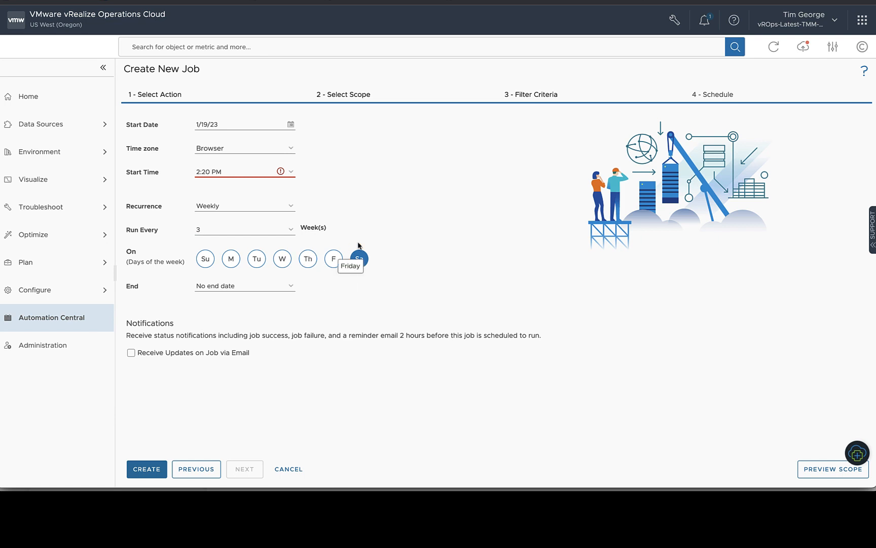
left_click(291, 289)
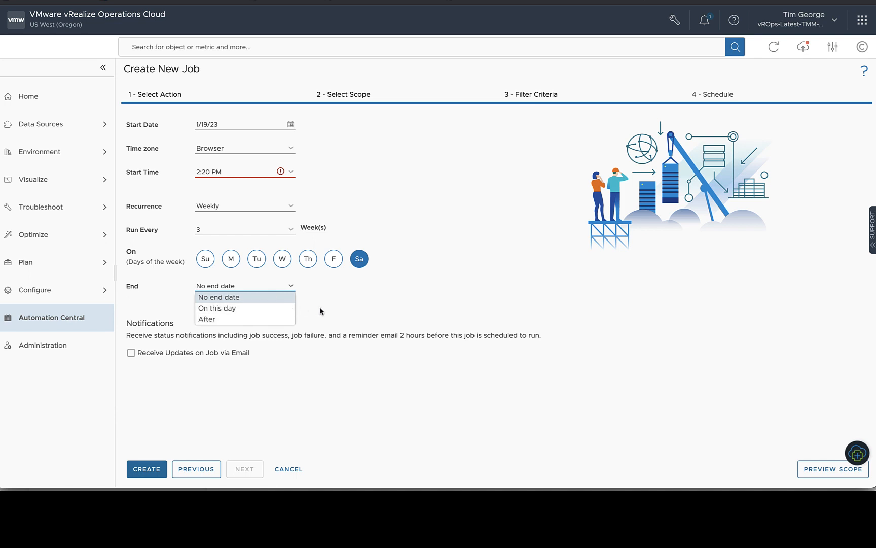
left_click(351, 307)
- Set the job's start time to 2:50 PM
left_click(291, 172)
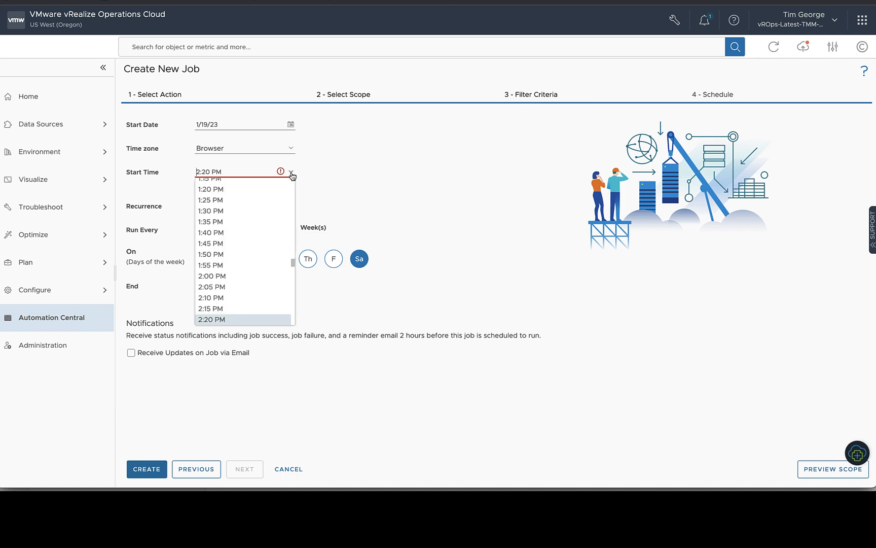
scroll(254, 276, "down", 3)
left_click(237, 281)
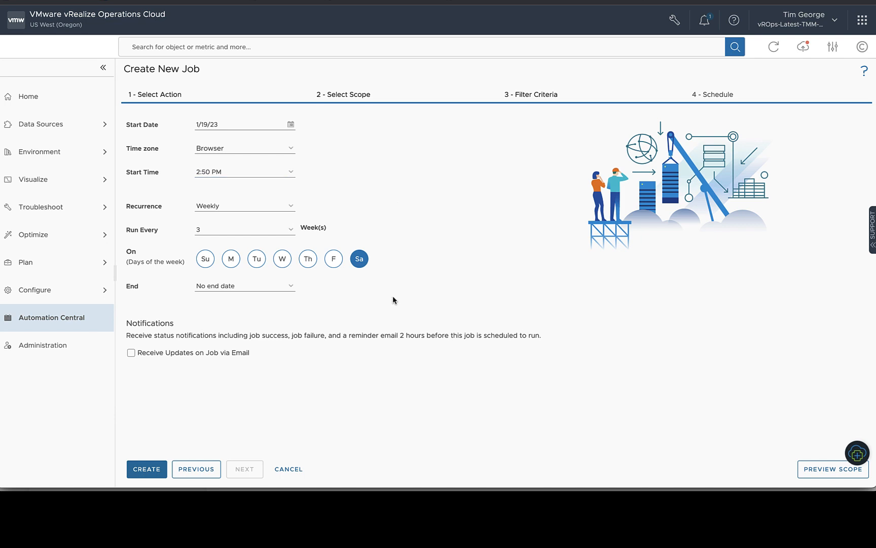
- Enable email updates on the job and open the recipient email address for entry
left_click(131, 353)
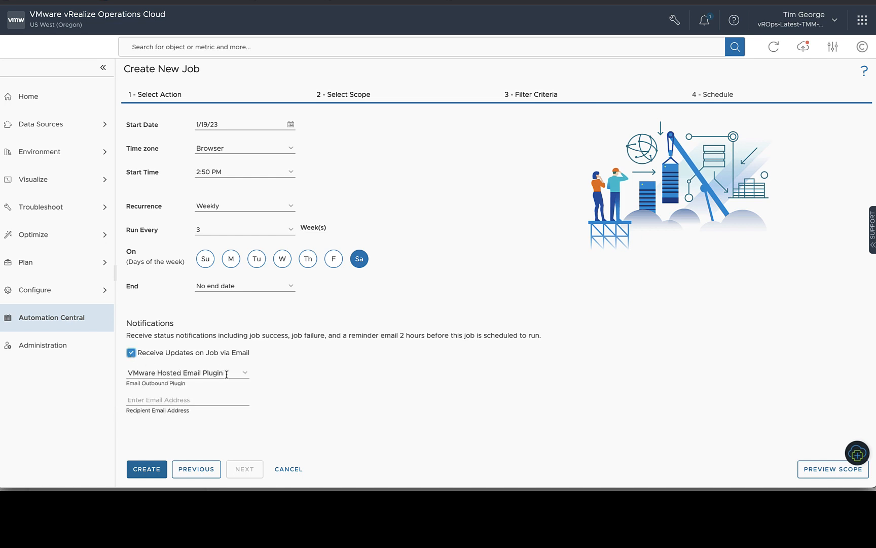
left_click(193, 399)
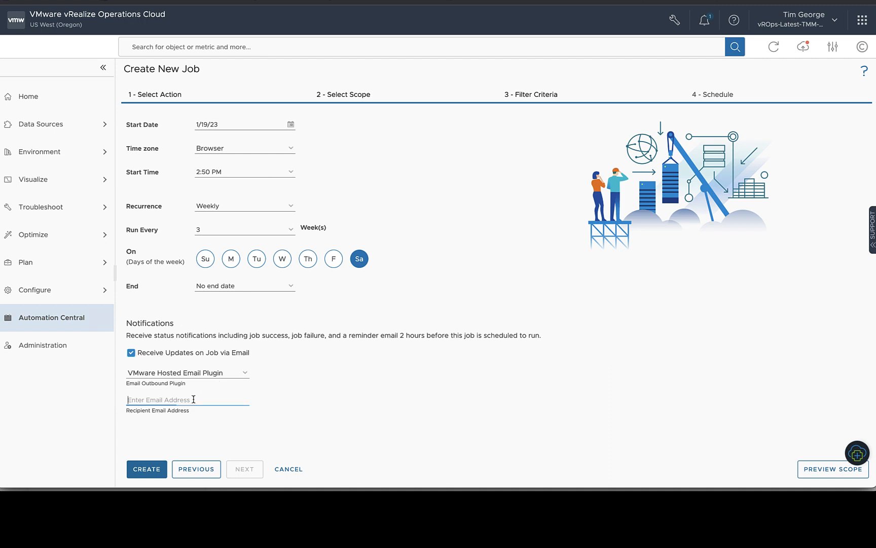